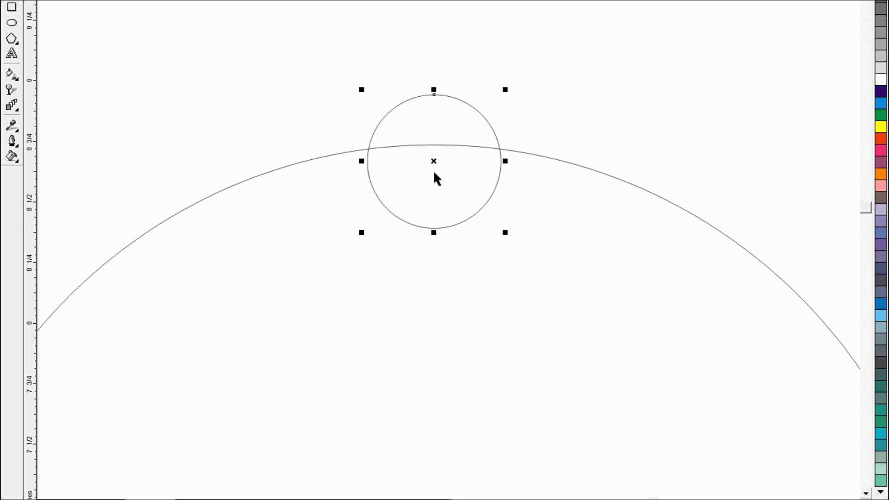
# Step: Move the small circle so its centre lies exactly on the topmost point of the large circle's outline
pyautogui.moveTo(433, 160); pyautogui.dragTo(479, 184)
pyautogui.press('F2')
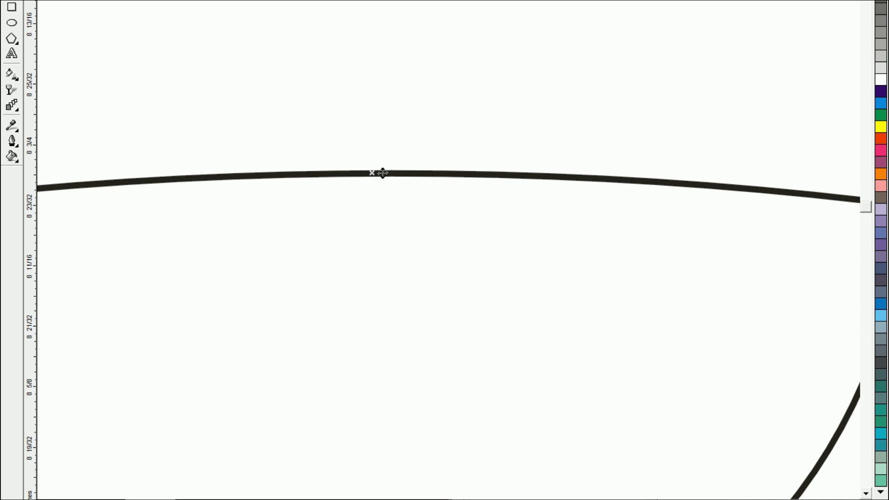
pyautogui.scroll(-5, 374, 176)
pyautogui.click(333, 110)
pyautogui.hotkey('shift', 'F4')
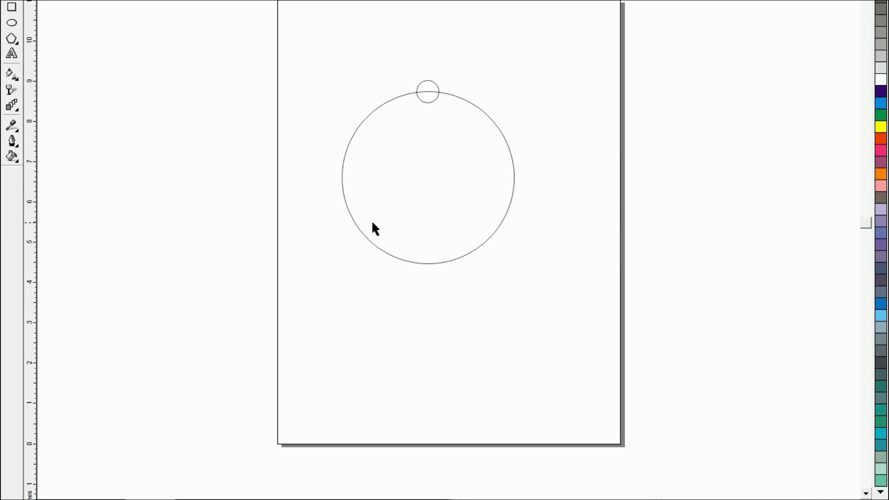
# Step: Place the small circle's rotation centre at the centre of the large circle
pyautogui.click(388, 204)
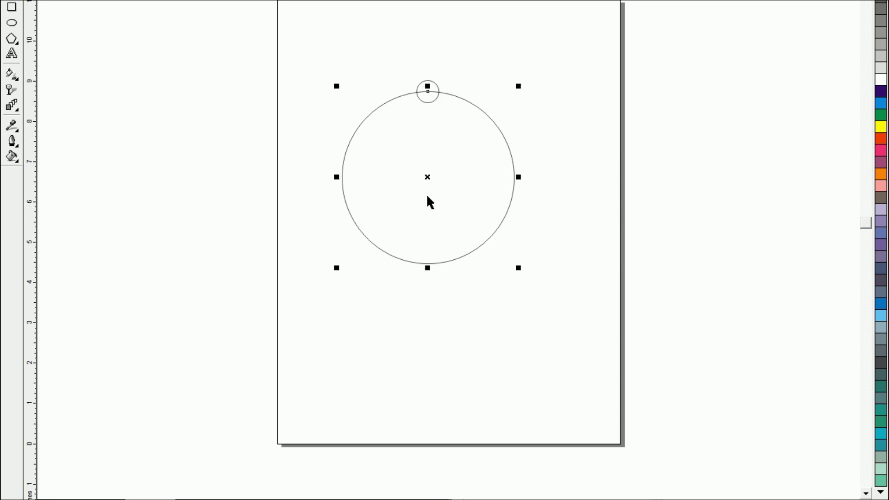
pyautogui.click(424, 102)
pyautogui.click(420, 100)
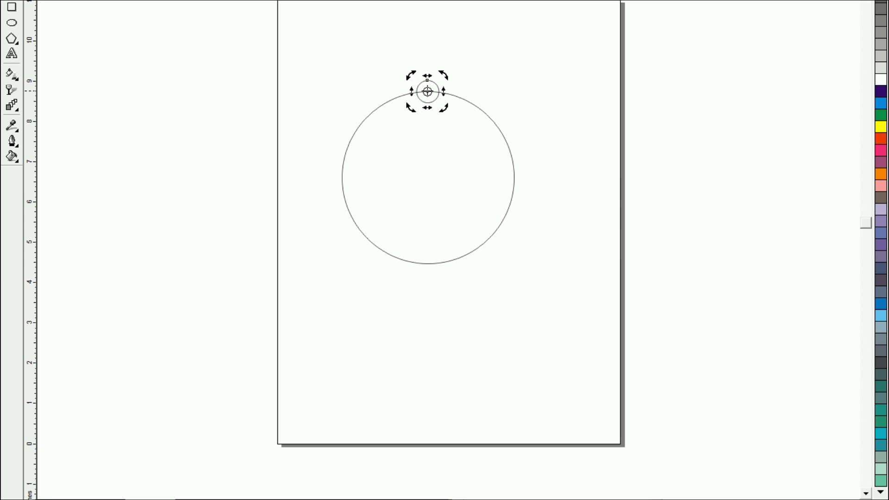
pyautogui.click(425, 189)
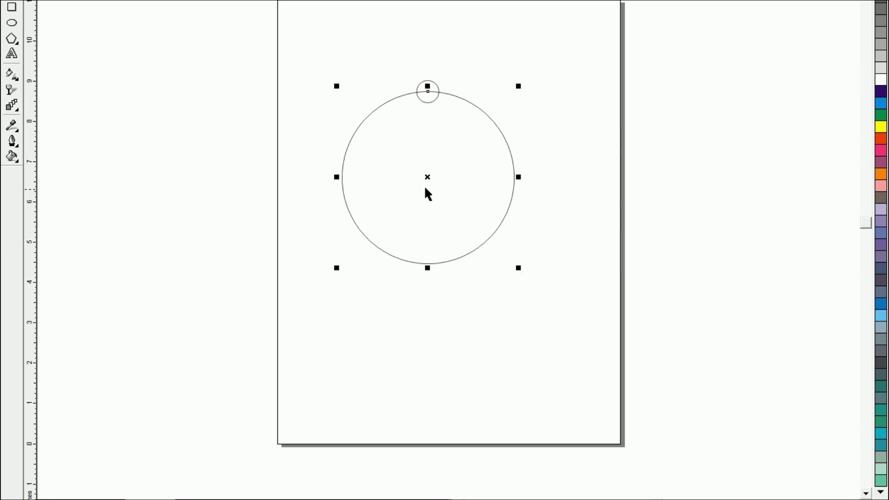
pyautogui.click(425, 179)
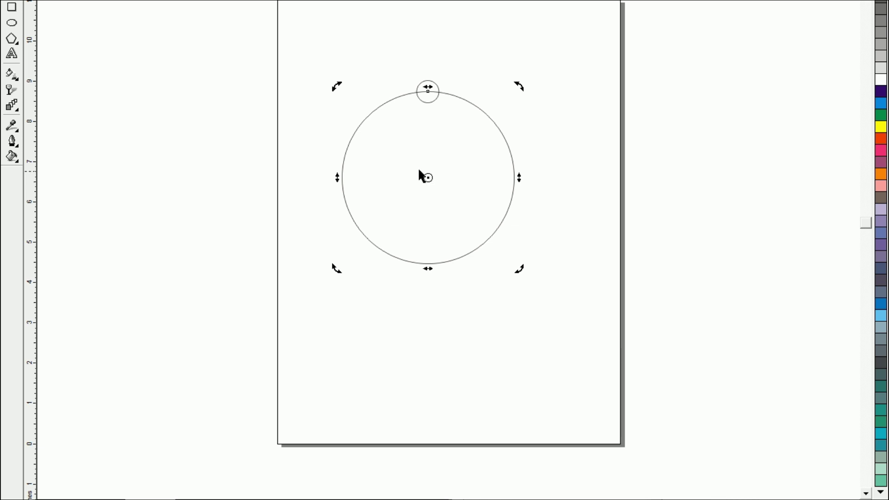
pyautogui.click(428, 101)
pyautogui.click(429, 101)
pyautogui.moveTo(430, 105); pyautogui.dragTo(426, 178)
pyautogui.click(443, 170)
pyautogui.click(443, 169)
pyautogui.click(429, 102)
pyautogui.click(430, 92)
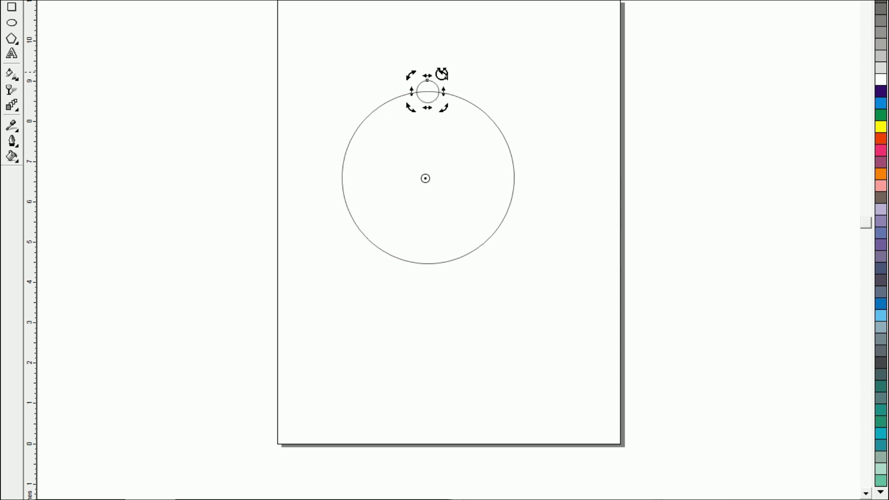
# Step: Rotate a copy of the small circle clockwise beside the original and repeat it until the copies ring the whole large circle
pyautogui.moveTo(444, 75); pyautogui.dragTo(462, 90)
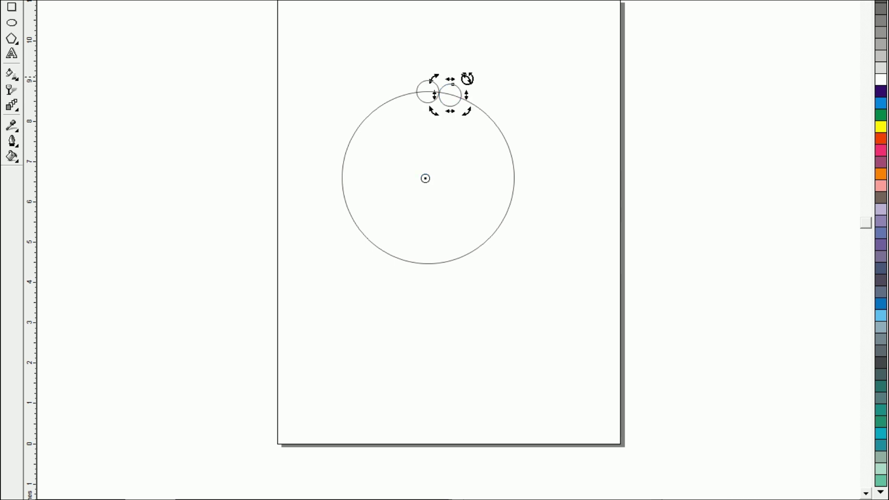
pyautogui.hotkey('ctrl', 'r')
pyautogui.hotkey('ctrl', 'r')
pyautogui.hotkey('ctrl', 'r')
pyautogui.hotkey('ctrl', 'r')
pyautogui.hotkey('ctrl', 'r')
pyautogui.hotkey('ctrl', 'r')
pyautogui.hotkey('ctrl', 'r')
pyautogui.hotkey('ctrl', 'r')
pyautogui.hotkey('ctrl', 'r')
pyautogui.hotkey('ctrl', 'r')
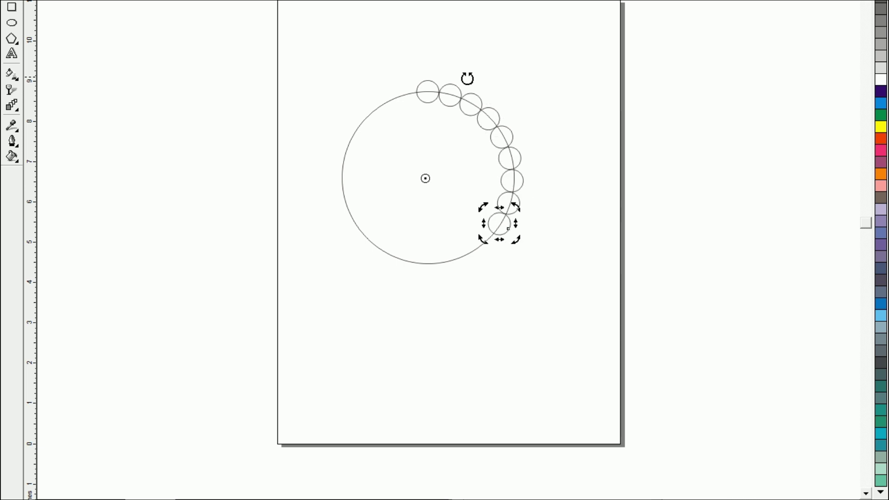
pyautogui.hotkey('ctrl', 'r')
pyautogui.hotkey('ctrl', 'r')
pyautogui.hotkey('ctrl', 'r')
pyautogui.hotkey('ctrl', 'r')
pyautogui.hotkey('ctrl', 'r')
pyautogui.hotkey('ctrl', 'r')
pyautogui.hotkey('ctrl', 'r')
pyautogui.hotkey('ctrl', 'r')
pyautogui.hotkey('ctrl', 'r')
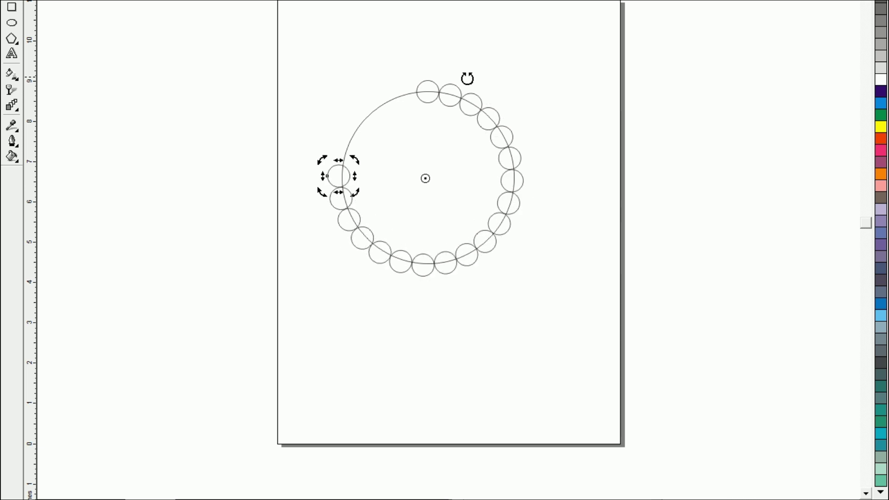
pyautogui.hotkey('ctrl', 'r')
pyautogui.hotkey('ctrl', 'r')
pyautogui.hotkey('ctrl', 'r')
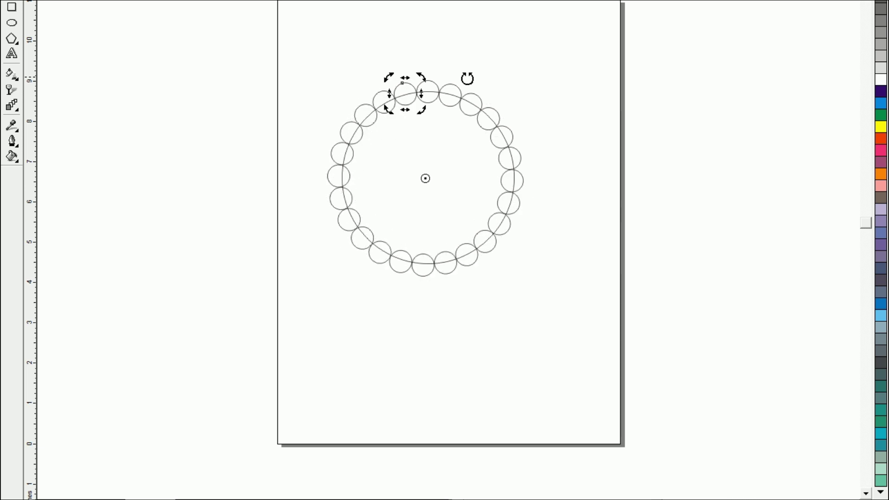
pyautogui.click(436, 310)
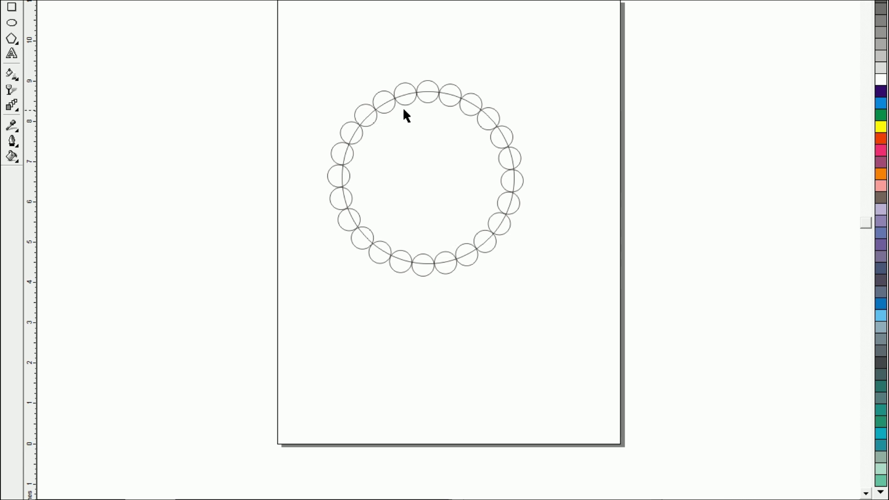
# Step: Duplicate the small circle just left of the topmost one, centring the copy on the large circle's outline where those two circles meet
pyautogui.moveTo(402, 93); pyautogui.dragTo(411, 93)
pyautogui.click(412, 95)
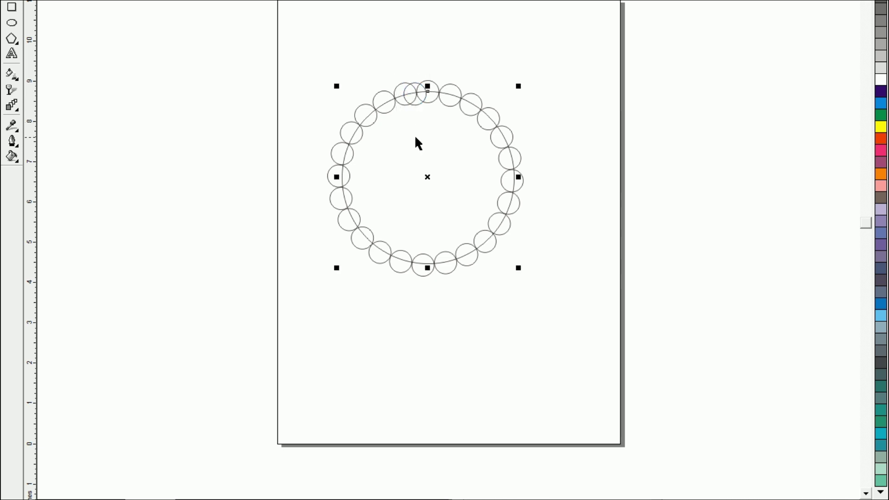
pyautogui.click(390, 70)
pyautogui.press('Tab')
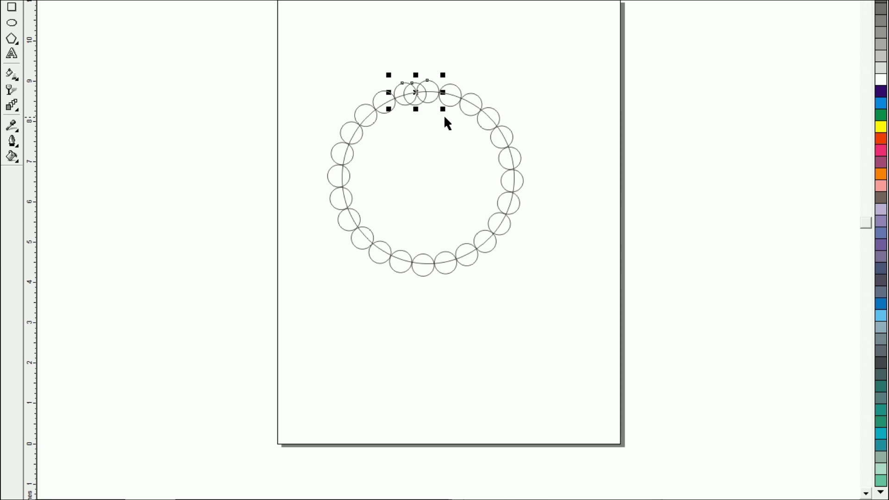
pyautogui.hotkey('shift', 'F2')
pyautogui.click(344, 26)
pyautogui.click(386, 52)
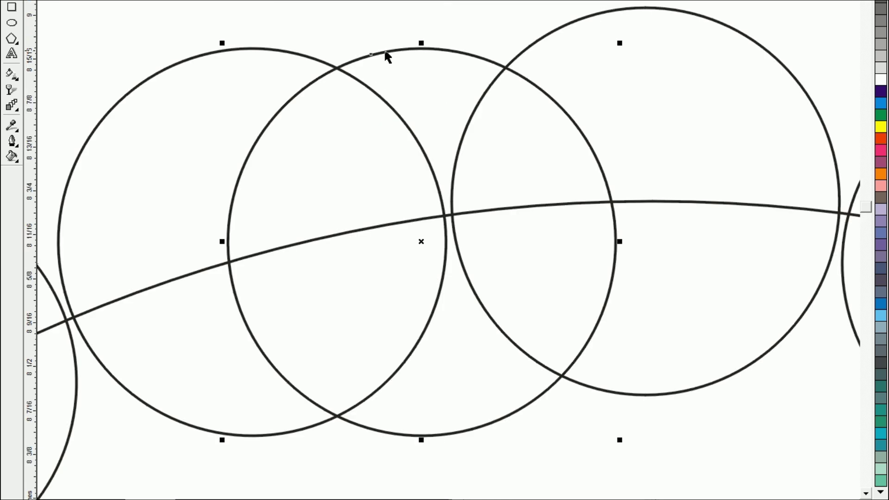
pyautogui.moveTo(419, 242); pyautogui.dragTo(447, 216)
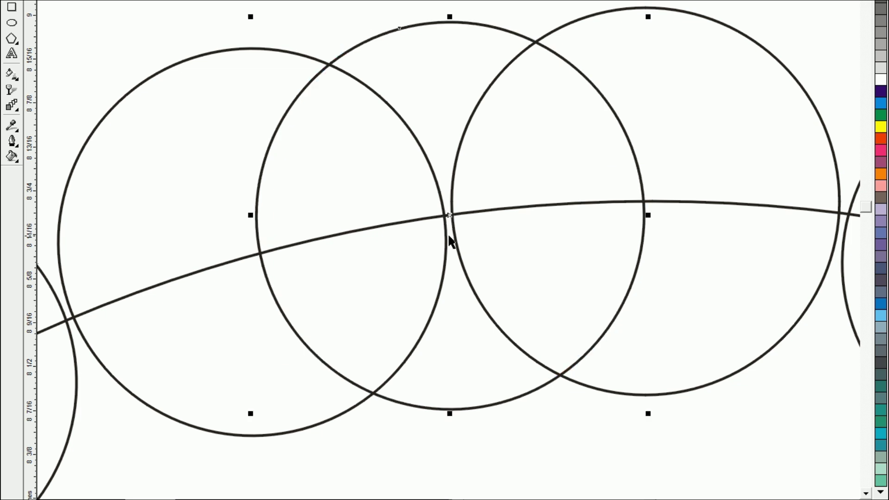
pyautogui.scroll(-5, 449, 236)
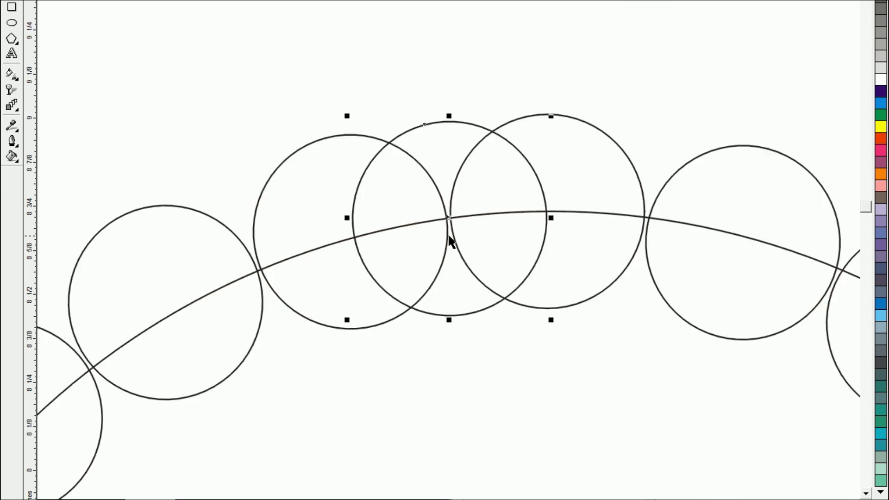
pyautogui.click(431, 190)
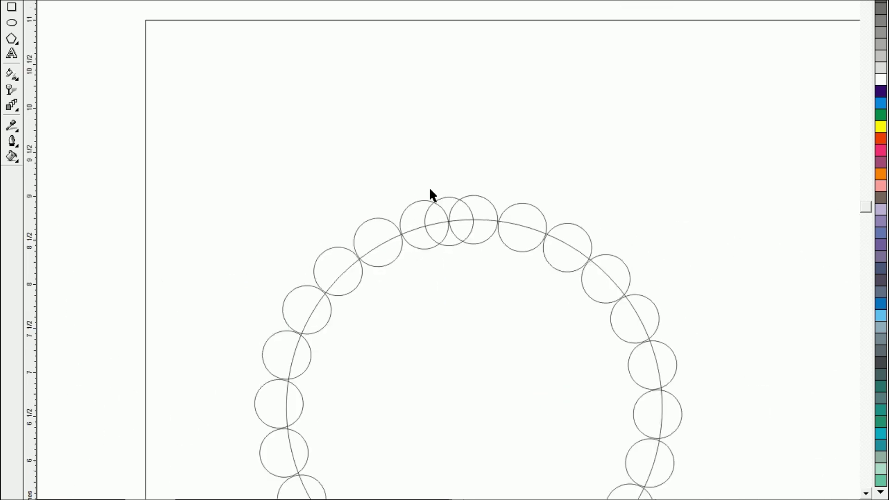
# Step: Place the overlapping copy's rotation centre at the centre of the large circle
pyautogui.click(451, 243)
pyautogui.click(449, 223)
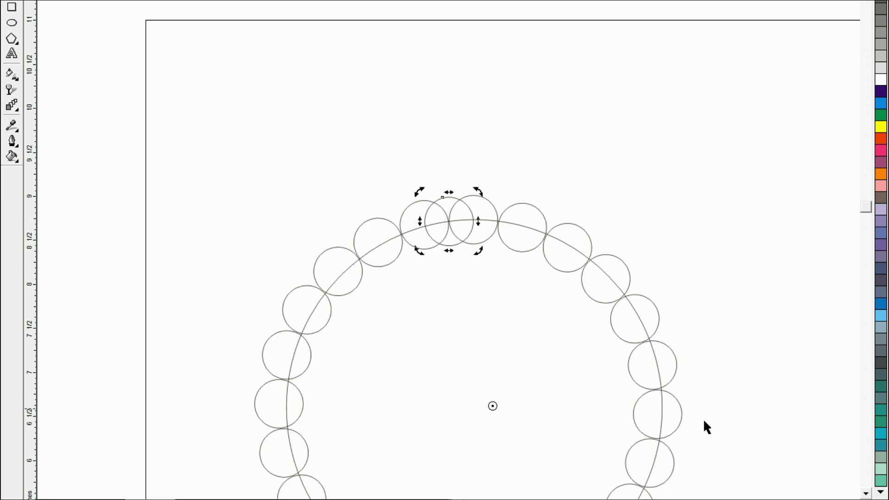
pyautogui.click(865, 494)
pyautogui.click(865, 495)
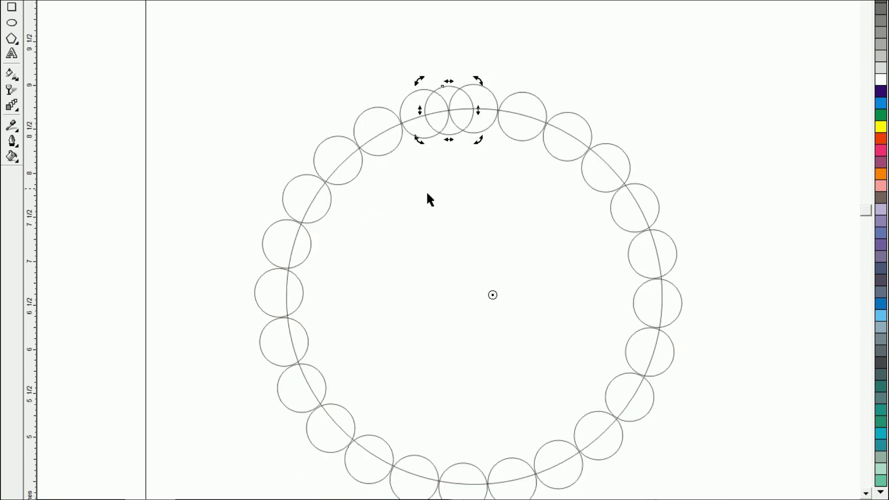
pyautogui.click(443, 257)
pyautogui.click(443, 246)
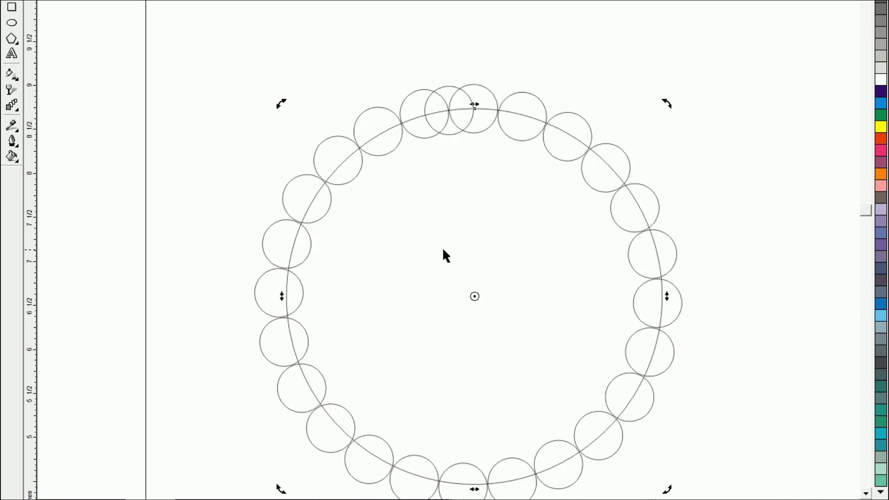
pyautogui.click(451, 135)
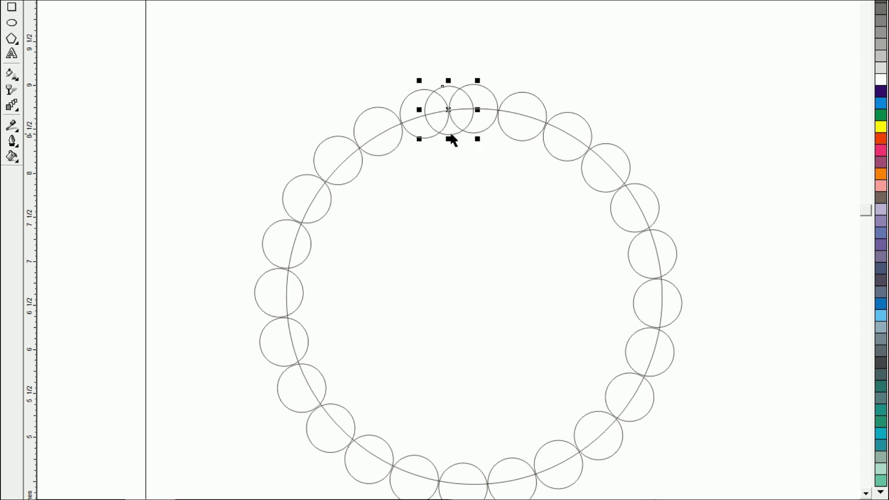
pyautogui.click(451, 136)
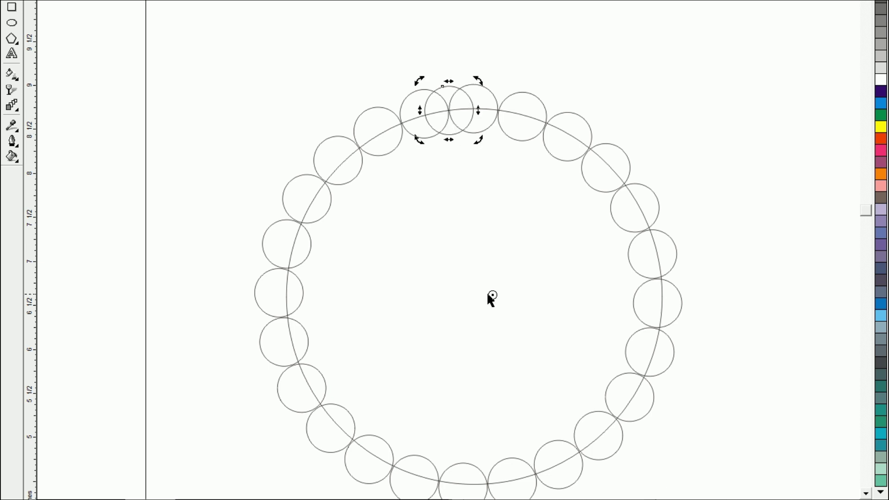
pyautogui.moveTo(494, 296); pyautogui.dragTo(474, 296)
# Step: Rotate a copy of the overlapping circle clockwise past the topmost circle and repeat it to form a second ring of overlapping circles
pyautogui.moveTo(478, 81); pyautogui.dragTo(506, 91)
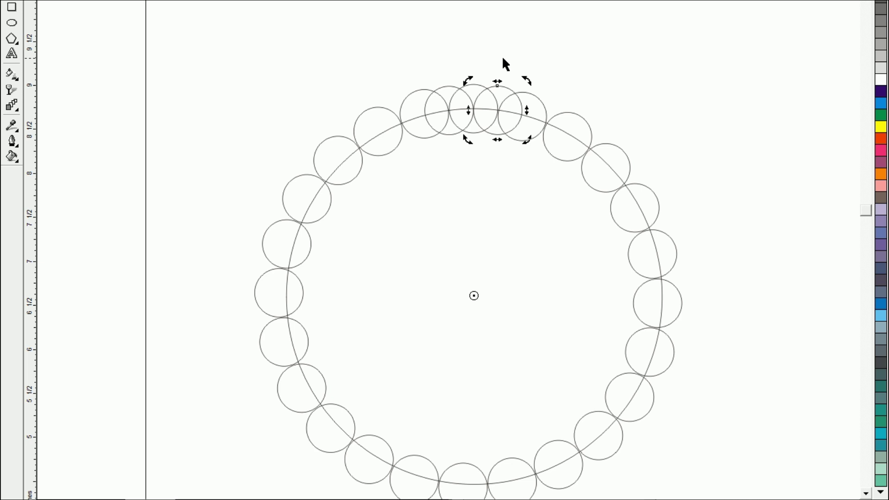
pyautogui.hotkey('ctrl', 'r')
pyautogui.hotkey('ctrl', 'r')
pyautogui.hotkey('ctrl', 'r')
pyautogui.hotkey('ctrl', 'r')
pyautogui.hotkey('ctrl', 'r')
pyautogui.hotkey('ctrl', 'r')
pyautogui.hotkey('ctrl', 'r')
pyautogui.hotkey('ctrl', 'r')
pyautogui.hotkey('ctrl', 'r')
pyautogui.hotkey('ctrl', 'r')
pyautogui.hotkey('ctrl', 'r')
pyautogui.hotkey('ctrl', 'r')
pyautogui.hotkey('ctrl', 'r')
pyautogui.hotkey('ctrl', 'r')
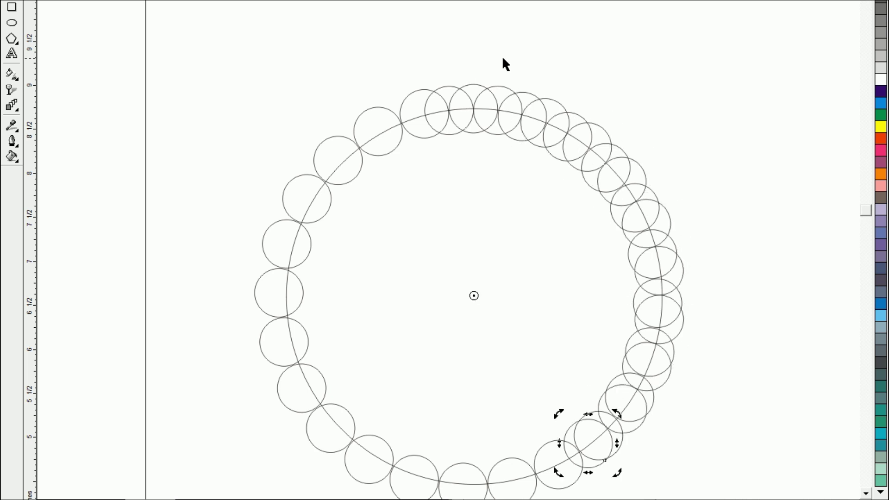
pyautogui.hotkey('ctrl', 'r')
pyautogui.hotkey('ctrl', 'r')
pyautogui.hotkey('ctrl', 'r')
pyautogui.hotkey('ctrl', 'r')
pyautogui.hotkey('ctrl', 'r')
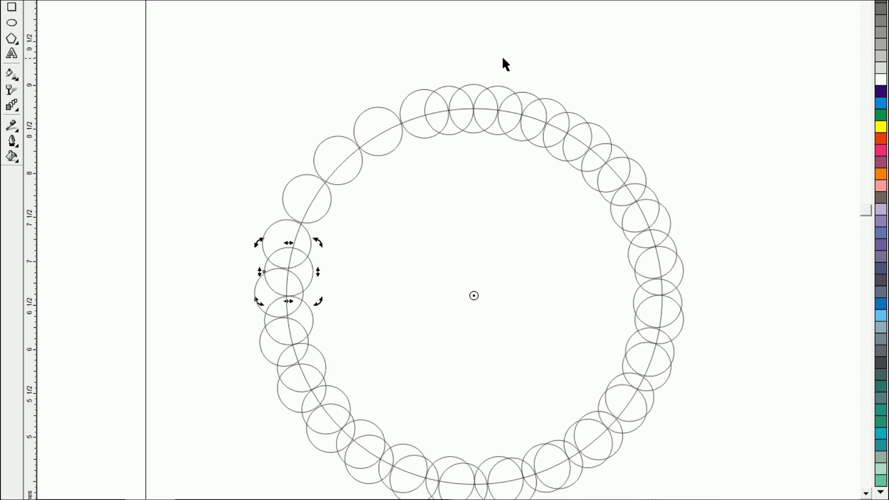
pyautogui.hotkey('ctrl', 'r')
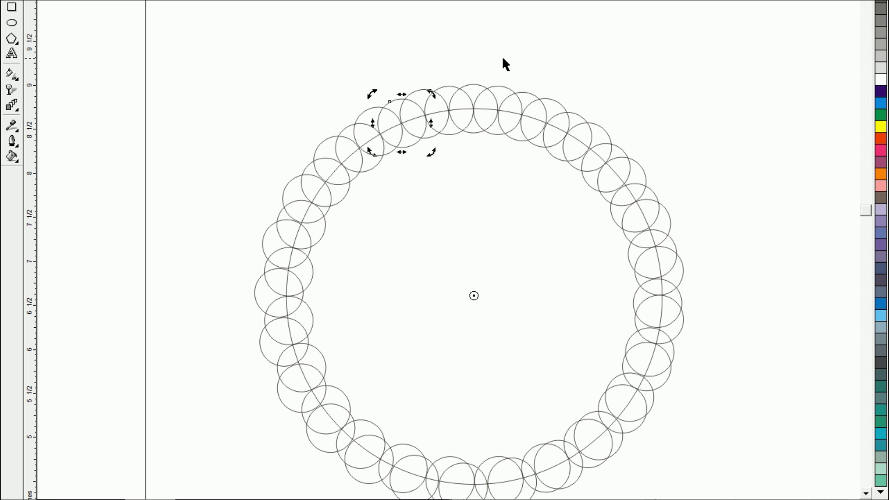
pyautogui.click(288, 34)
# Step: Drag the large guide circle out of the ring of small circles and delete it
pyautogui.hotkey('ctrl', 'a')
pyautogui.moveTo(432, 265); pyautogui.dragTo(808, 111)
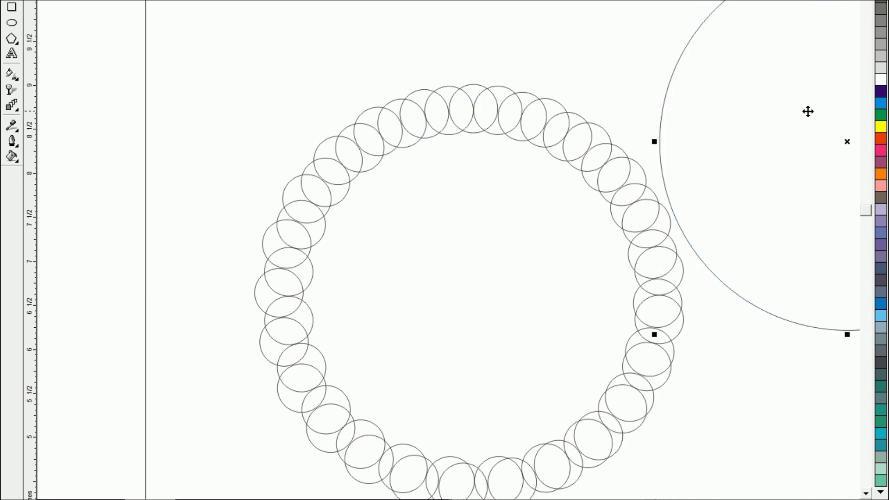
pyautogui.press('Delete')
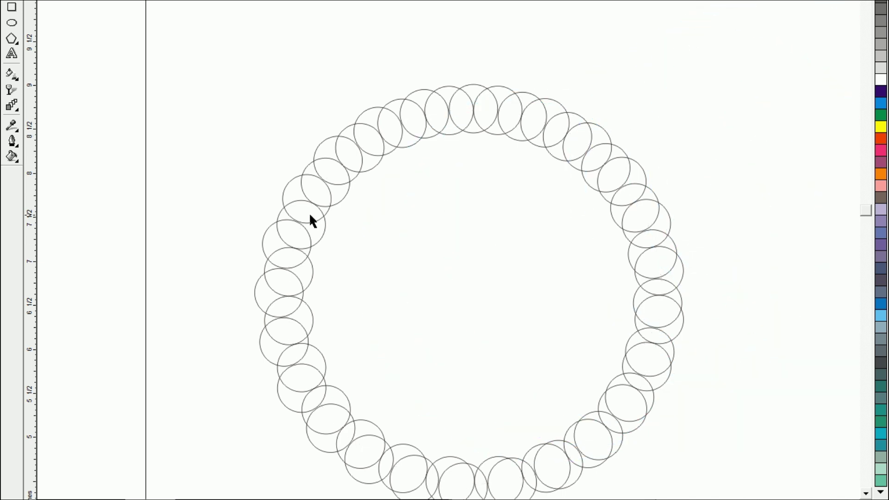
# Step: Select all the small circles in the ring and fill them with red
pyautogui.press('F3')
pyautogui.moveTo(299, 113); pyautogui.dragTo(573, 350)
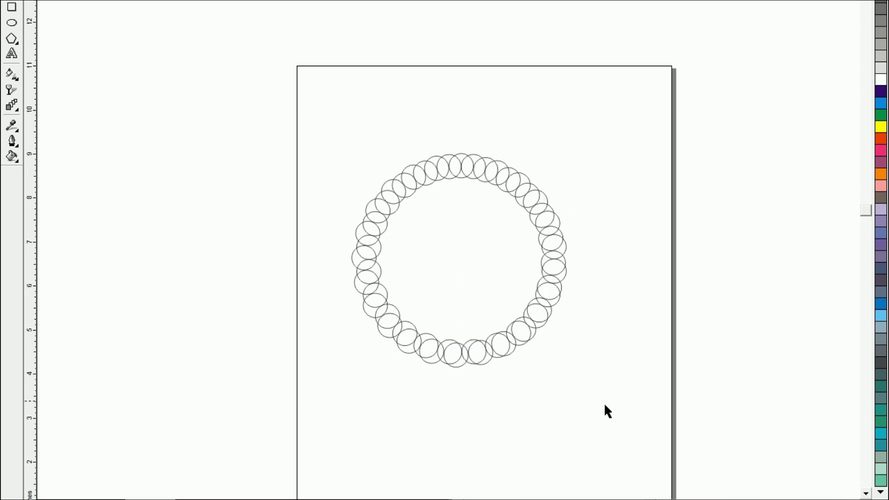
pyautogui.moveTo(598, 383); pyautogui.dragTo(605, 407)
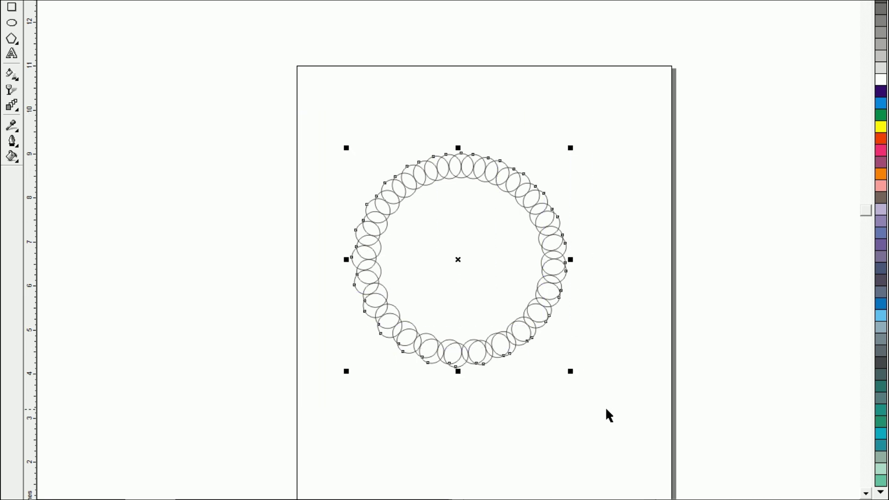
pyautogui.click(881, 139)
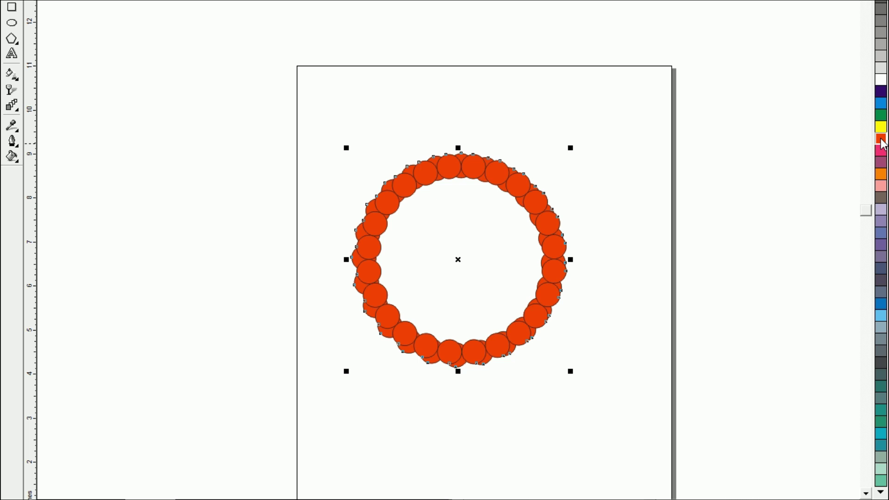
# Step: Combine the red circles into a single shape with cut-out overlaps and reselect it
pyautogui.hotkey('ctrl', 'l')
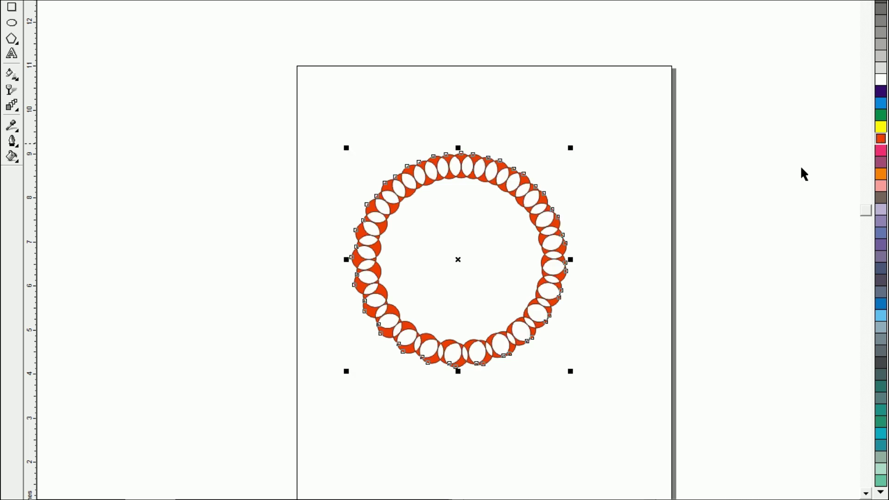
pyautogui.click(377, 353)
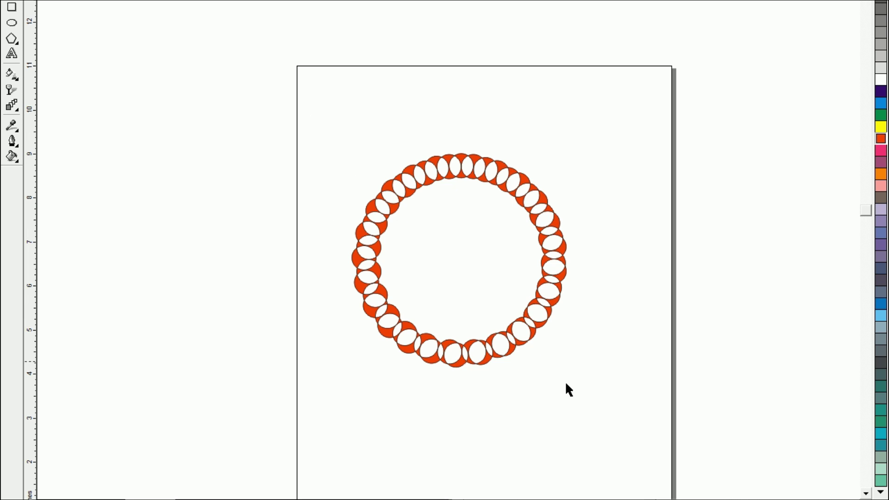
pyautogui.hotkey('ctrl', 'a')
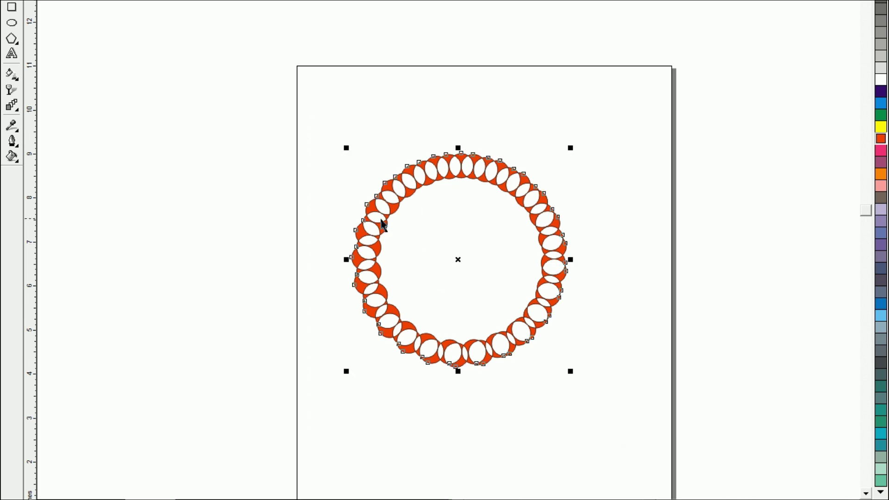
# Step: Squash the red ring vertically into a flat ellipse about half its original height and move it slightly upward on the page
pyautogui.moveTo(458, 148); pyautogui.dragTo(464, 245)
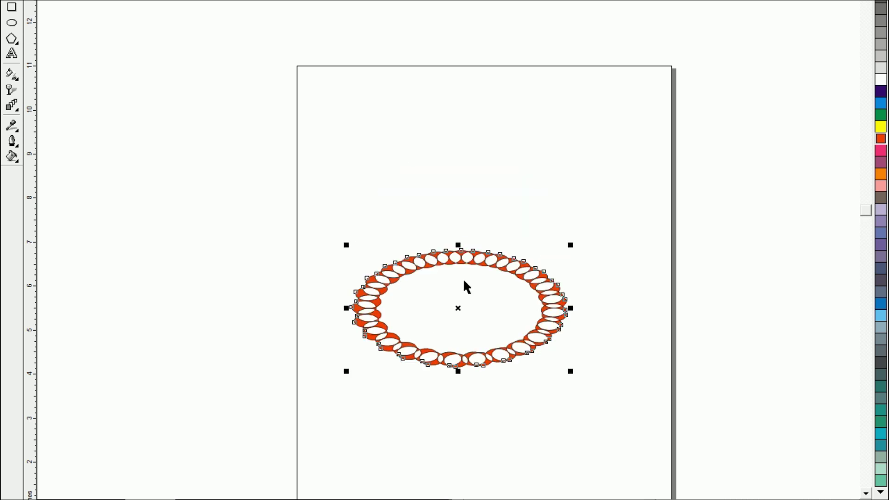
pyautogui.moveTo(458, 368); pyautogui.dragTo(461, 345)
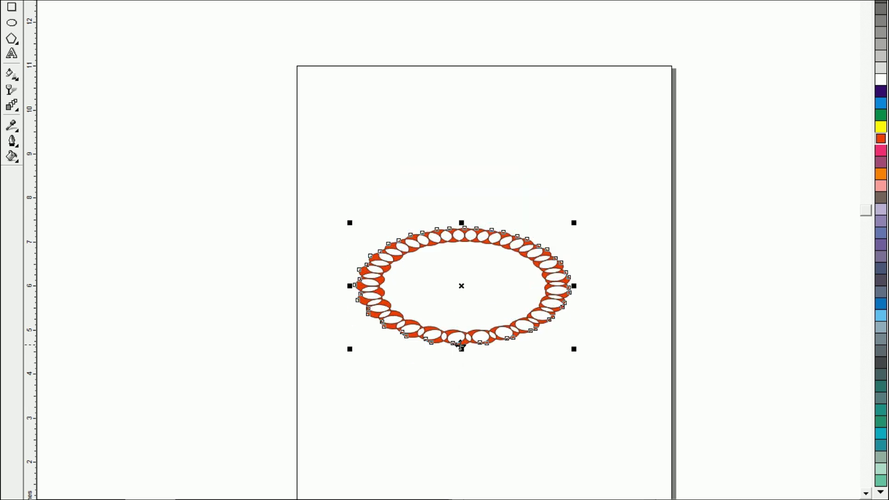
pyautogui.moveTo(461, 223); pyautogui.dragTo(462, 240)
# Step: Stack three copies of the flattened ring, each slightly above the previous one, and fill them yellow, blue and red in that order
pyautogui.moveTo(415, 337); pyautogui.dragTo(418, 326)
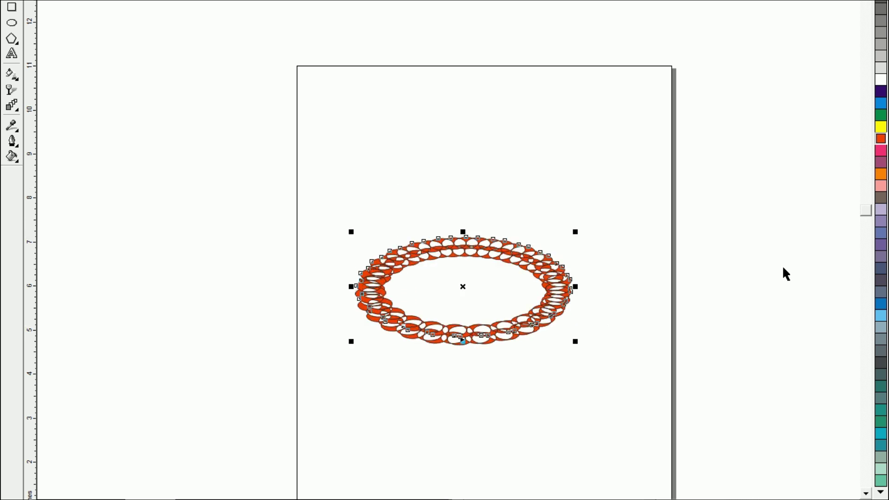
pyautogui.click(878, 129)
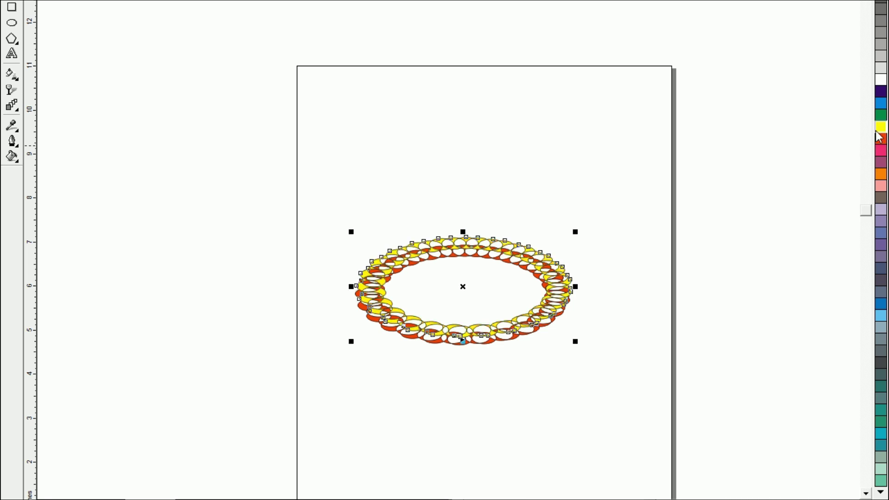
pyautogui.moveTo(463, 291); pyautogui.dragTo(465, 285)
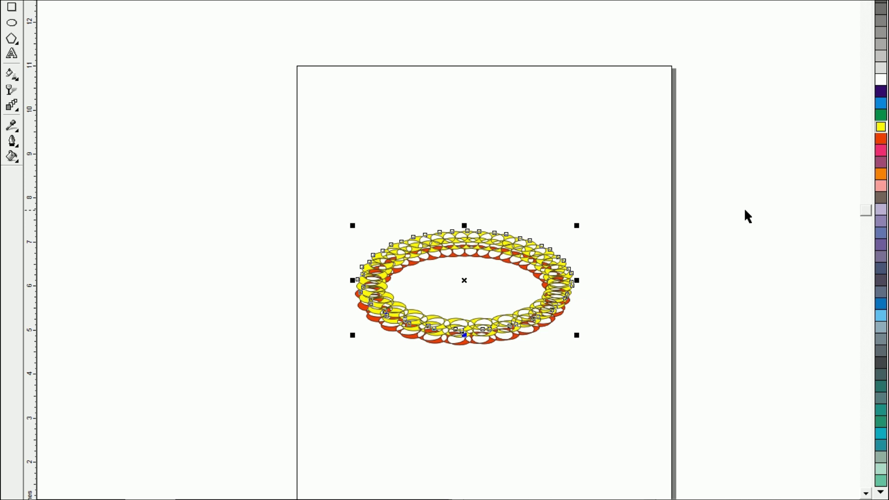
pyautogui.click(881, 103)
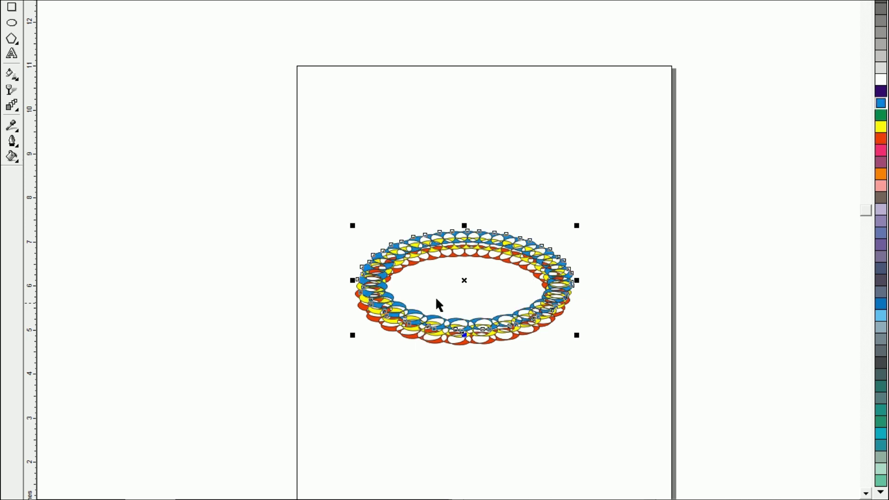
pyautogui.moveTo(464, 280); pyautogui.dragTo(464, 271)
pyautogui.click(881, 138)
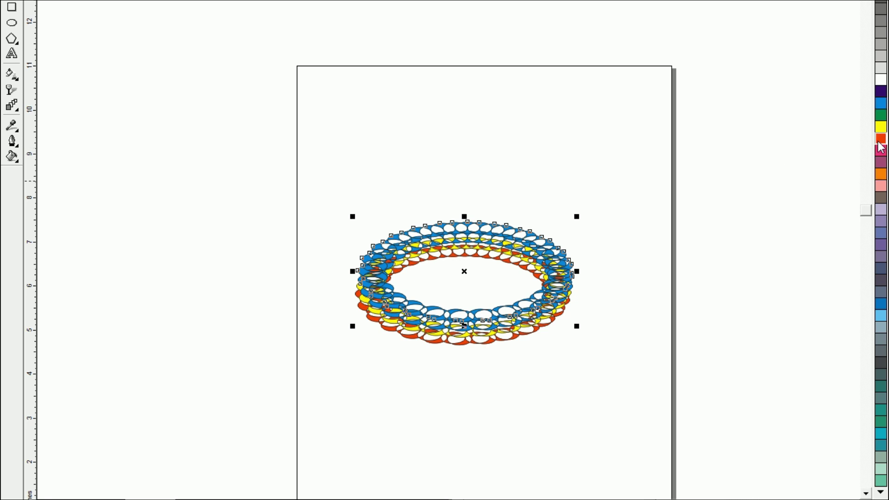
# Step: Inspect the overlapping layers of the stacked rings up close and select all four rings together
pyautogui.moveTo(299, 173); pyautogui.dragTo(636, 430)
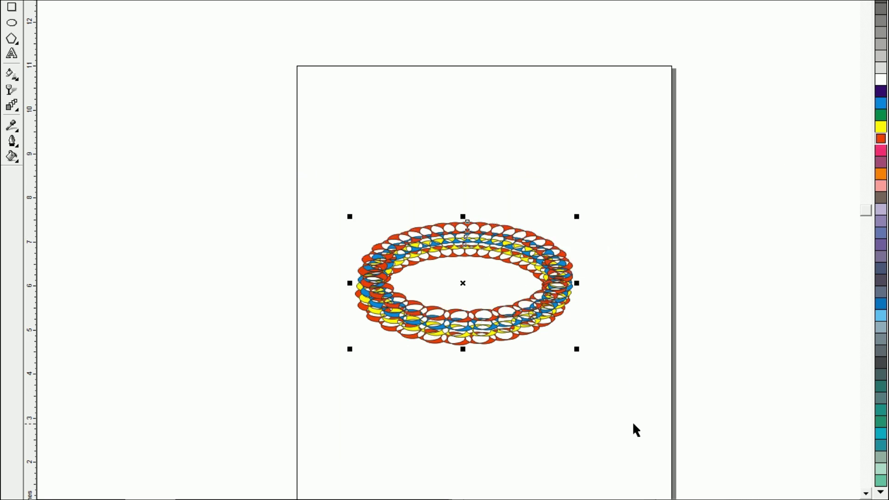
pyautogui.hotkey('shift', 'F2')
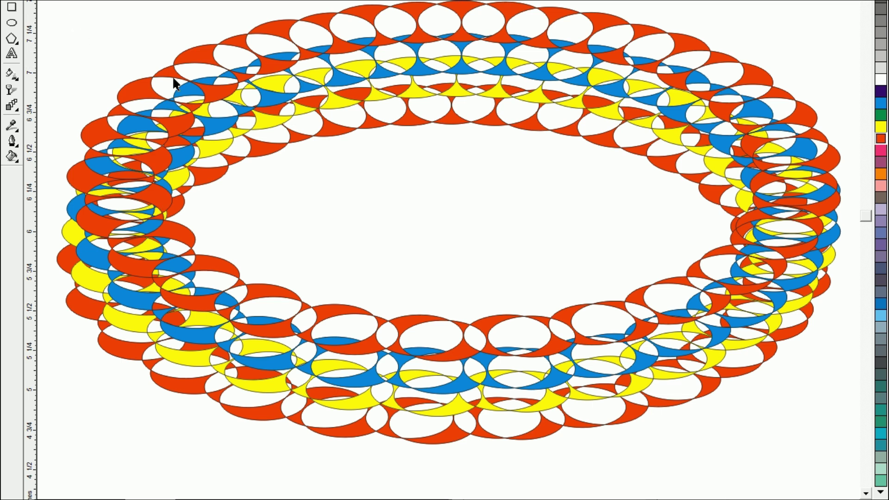
pyautogui.press('F3')
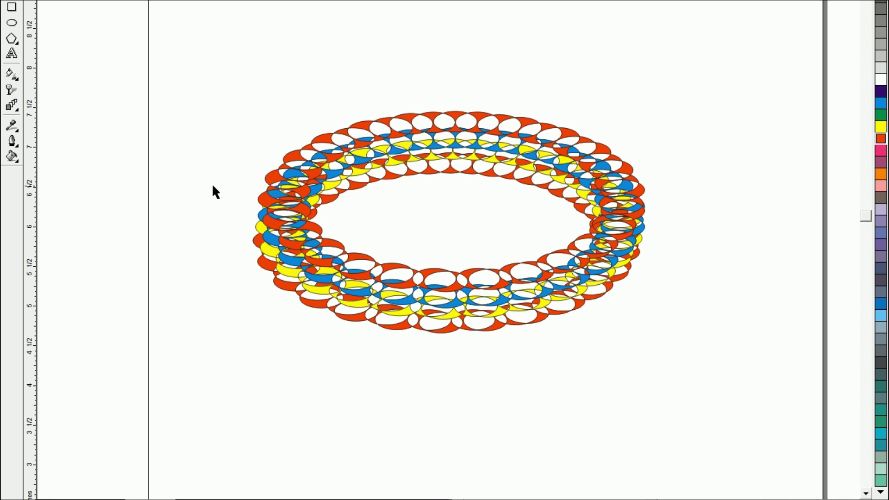
pyautogui.click(318, 165)
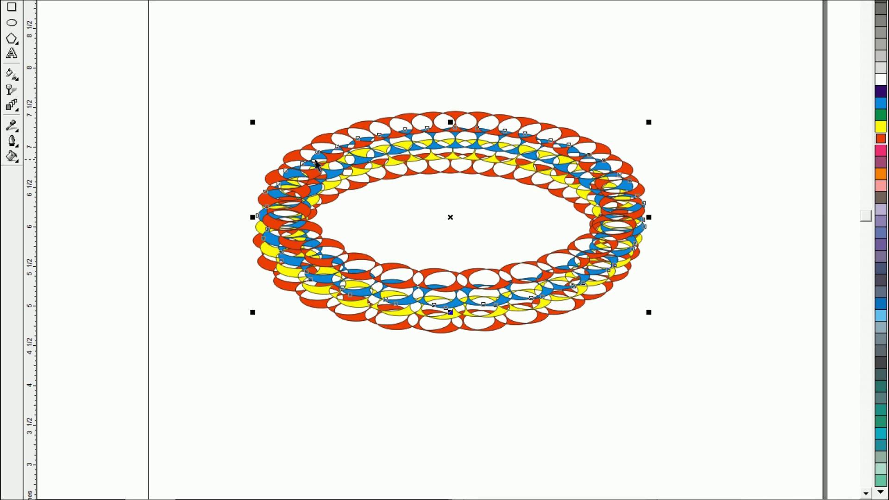
pyautogui.moveTo(179, 47); pyautogui.dragTo(422, 274)
pyautogui.moveTo(710, 372); pyautogui.dragTo(707, 371)
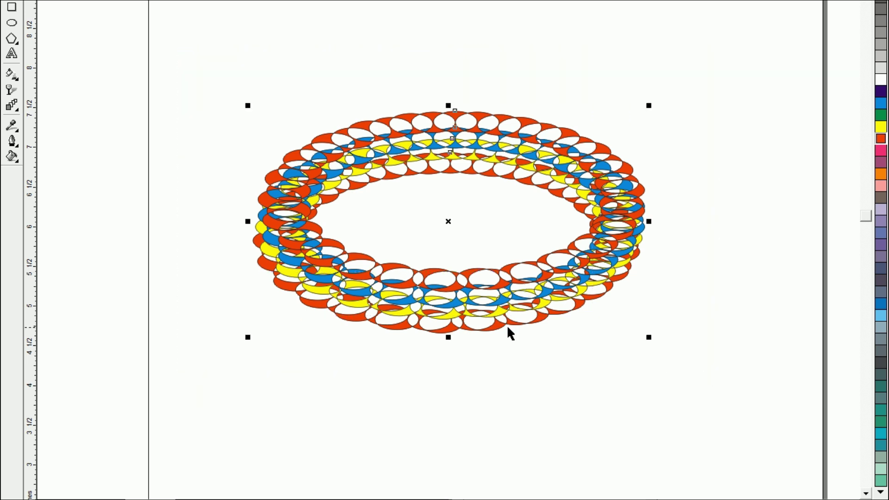